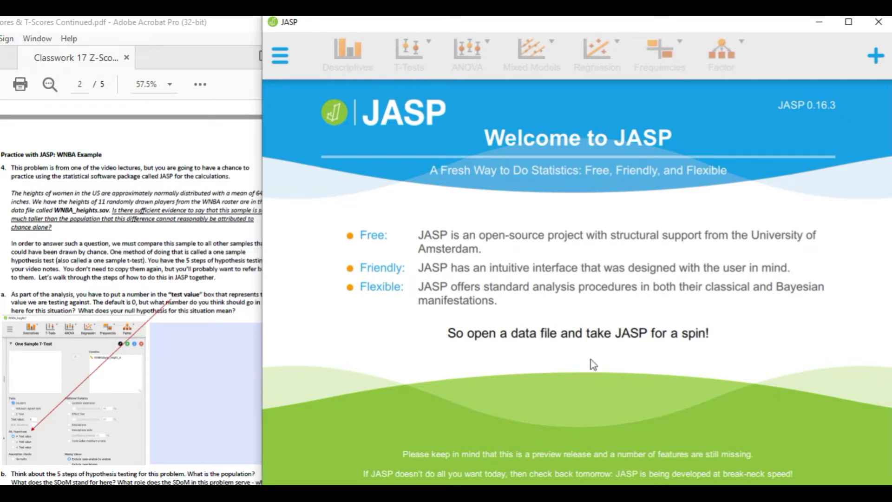
# - Open the WNBA_heights.jasp data file from the Downloads folder
pyautogui.click(609, 341)
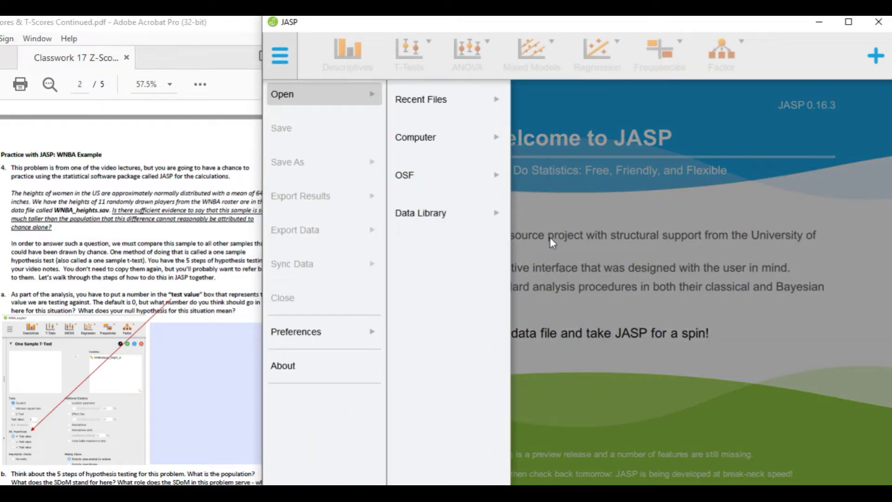
pyautogui.click(480, 112)
pyautogui.click(497, 143)
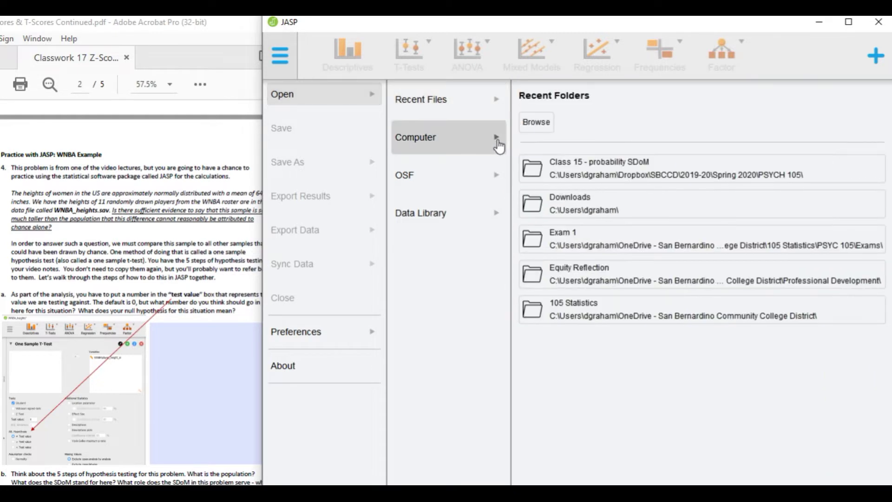
pyautogui.click(579, 212)
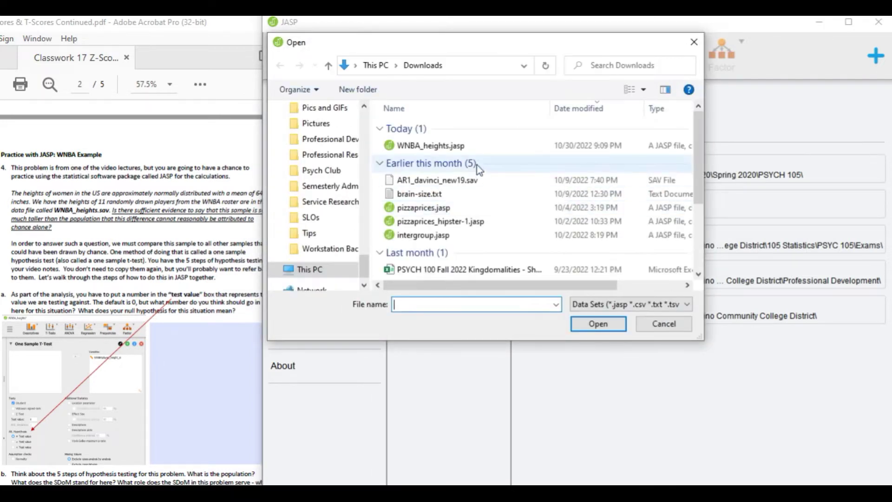
pyautogui.click(457, 148)
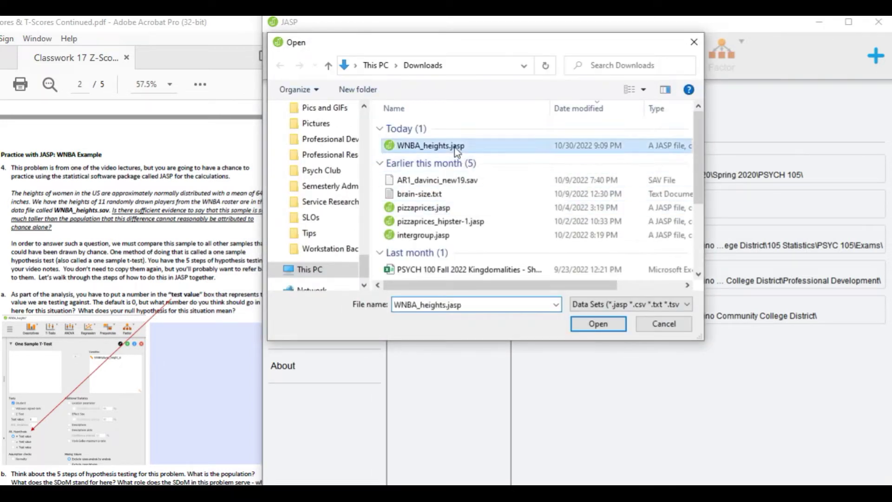
pyautogui.click(598, 324)
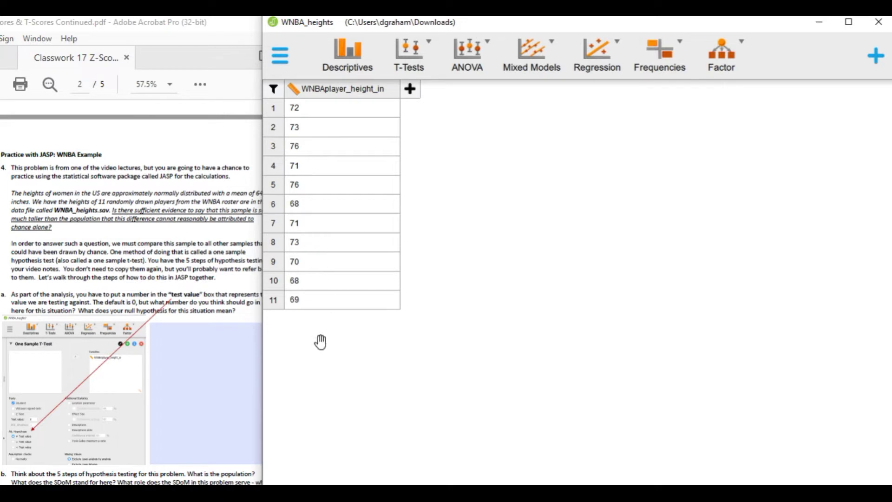
# - Bring the Acrobat worksheet with the WNBA practice problem to the front
pyautogui.click(187, 291)
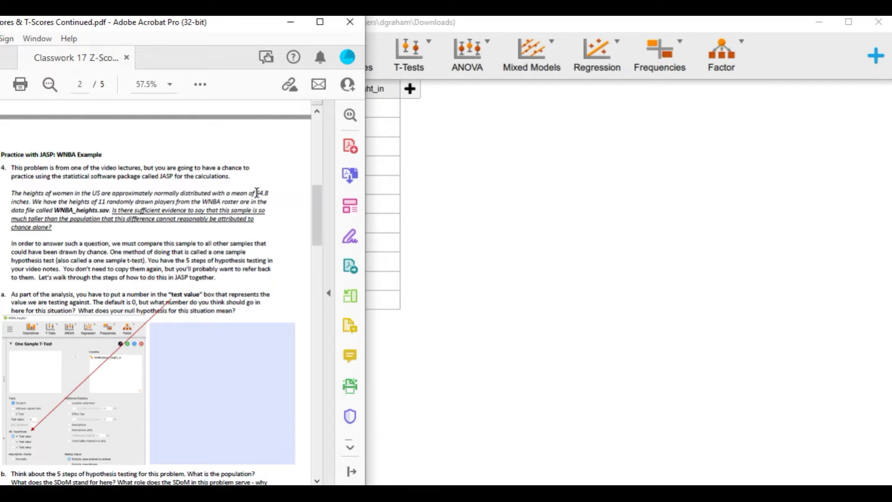
# - Select the '64.8 inches' population mean in the worksheet problem text
pyautogui.moveTo(256, 192); pyautogui.dragTo(31, 200)
# - Open JASP's T-Tests menu and start a classical One Sample T-Test
pyautogui.click(497, 29)
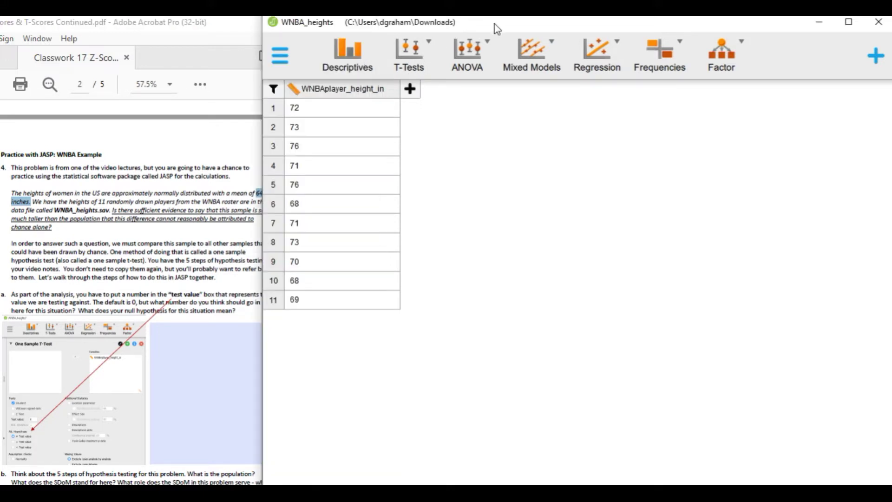
pyautogui.click(432, 45)
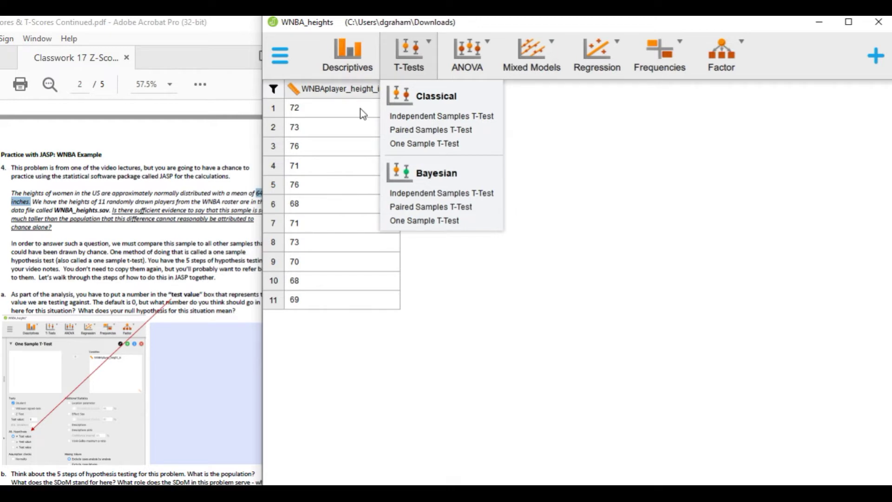
pyautogui.click(228, 167)
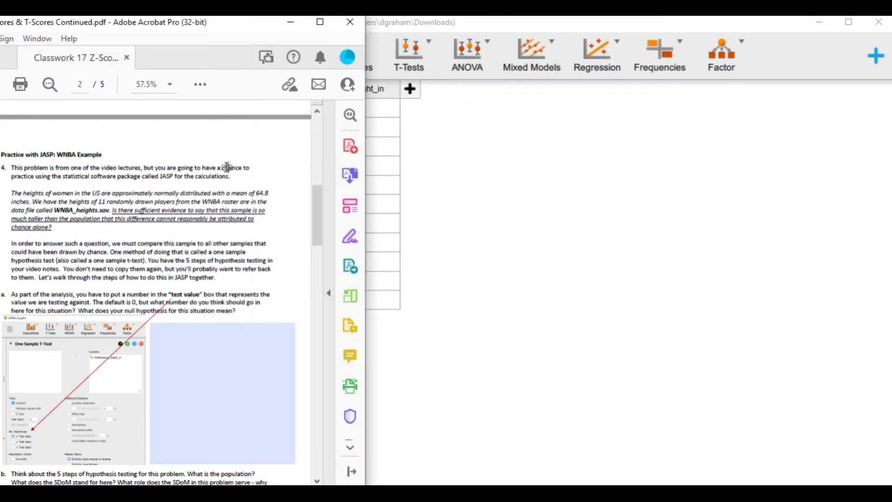
pyautogui.hotkey('alt', 'Tab')
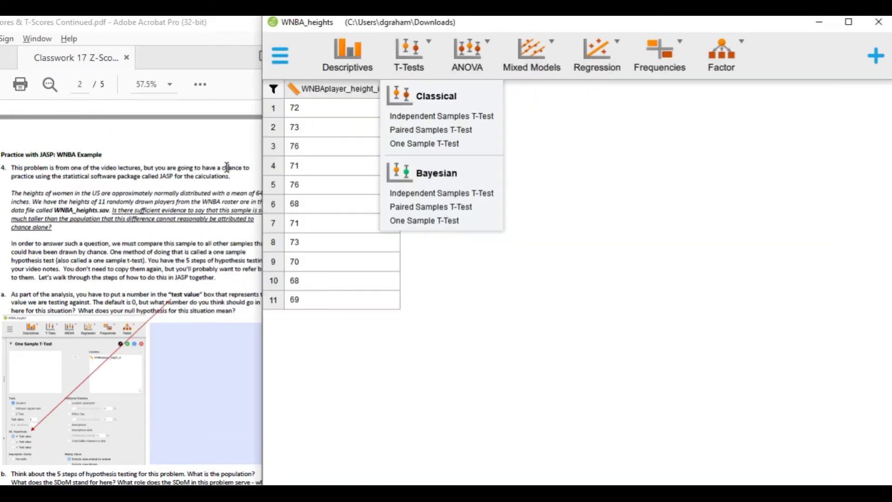
pyautogui.click(422, 145)
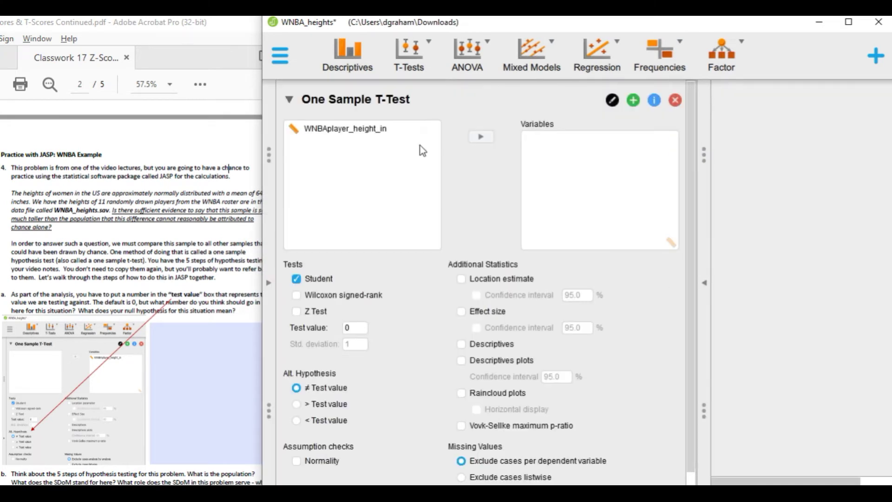
# - Move WNBAplayer_height_in into the One Sample T-Test Variables box
pyautogui.click(367, 130)
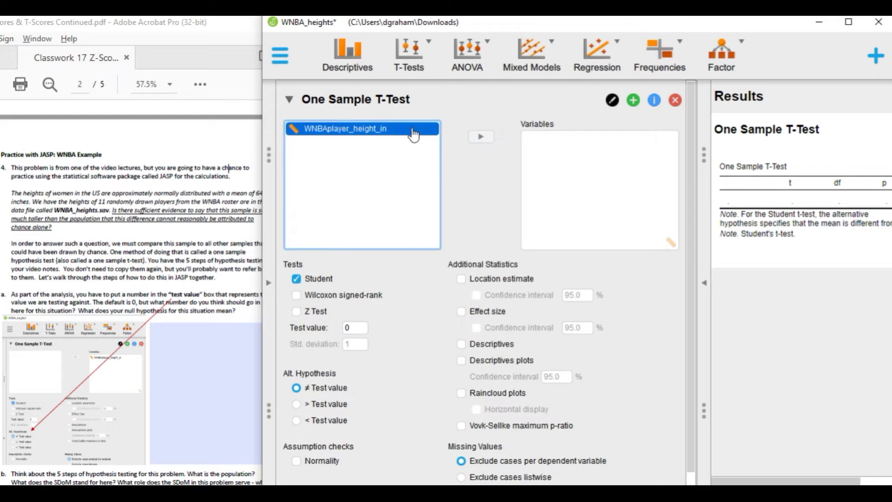
pyautogui.click(481, 142)
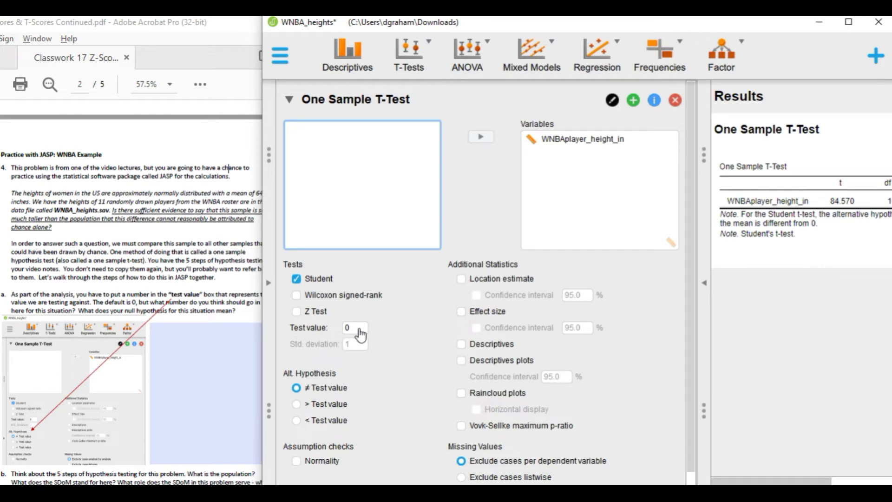
# - Copy 64.8 from the worksheet into the Test value field and maximize JASP
pyautogui.hotkey('alt', 'Tab')
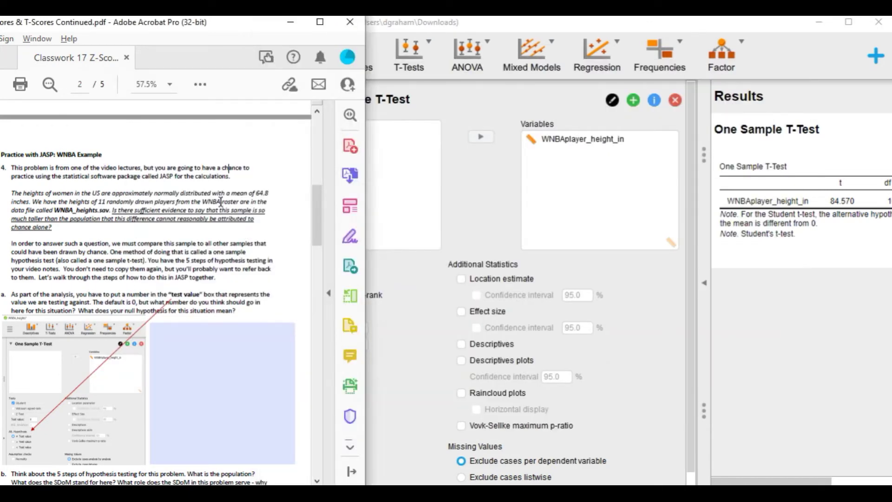
pyautogui.moveTo(256, 192); pyautogui.dragTo(274, 193)
pyautogui.hotkey('alt', 'Tab')
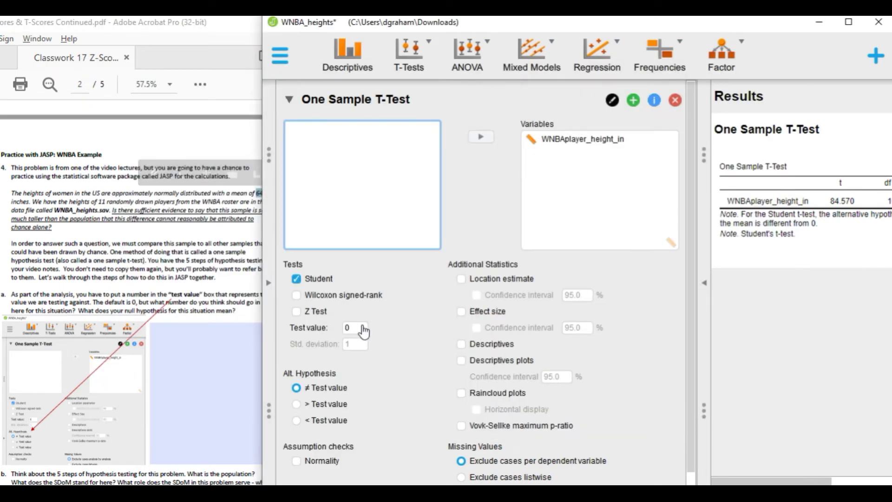
pyautogui.click(362, 331)
pyautogui.press('BackSpace')
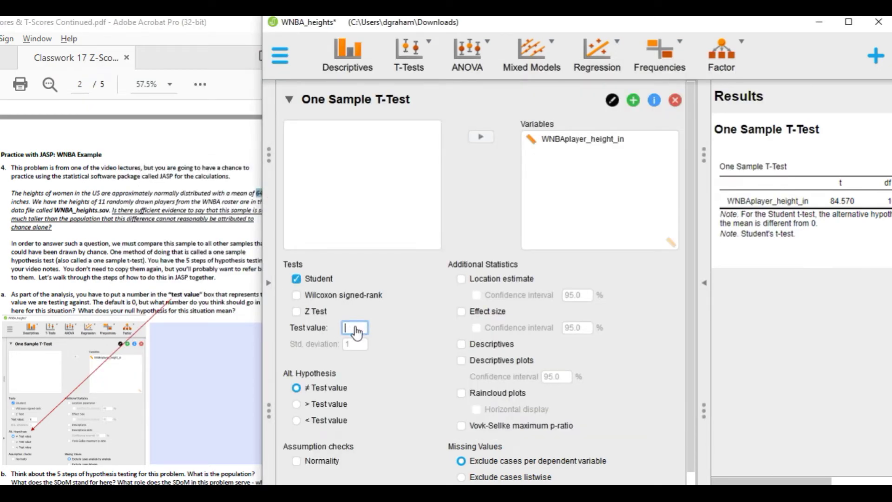
pyautogui.write('64.8')
pyautogui.click(848, 25)
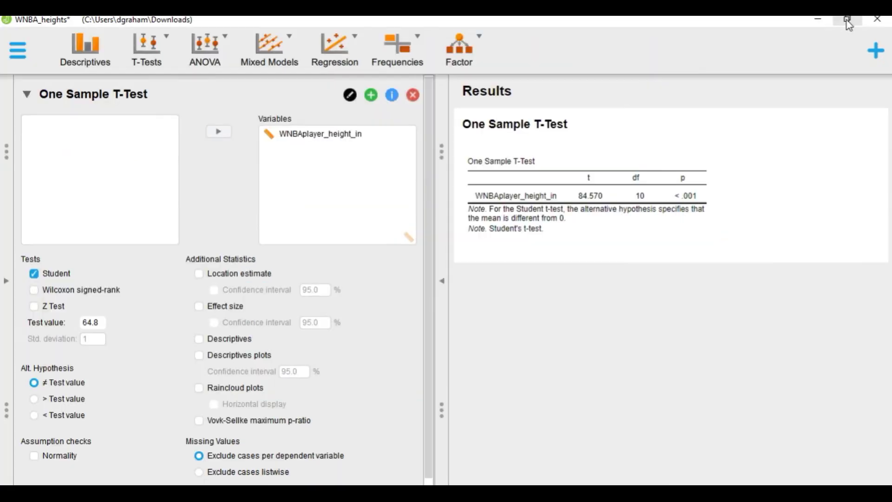
pyautogui.click(594, 326)
# - Add a Descriptives table showing N 11, mean 71.545, SD 2.806, SE 0.846
pyautogui.click(199, 340)
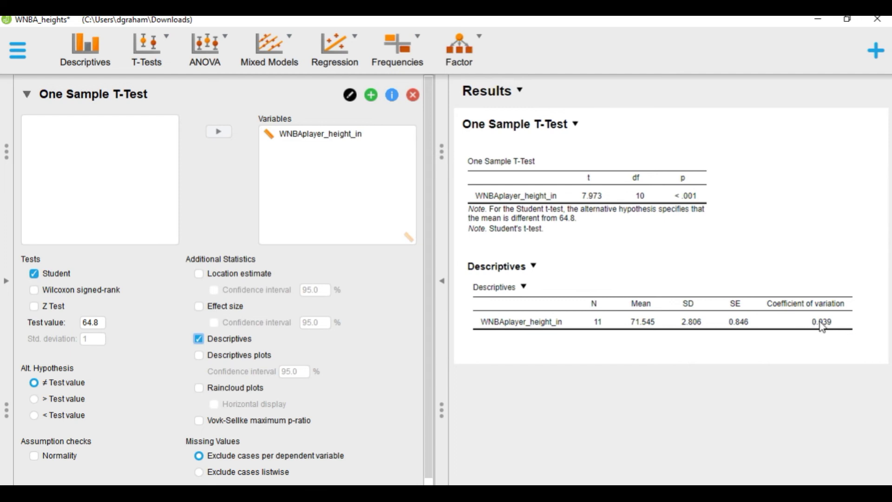
# - Add a descriptives plot against the 64.8 reference line and request Cohen's d effect size
pyautogui.click(205, 358)
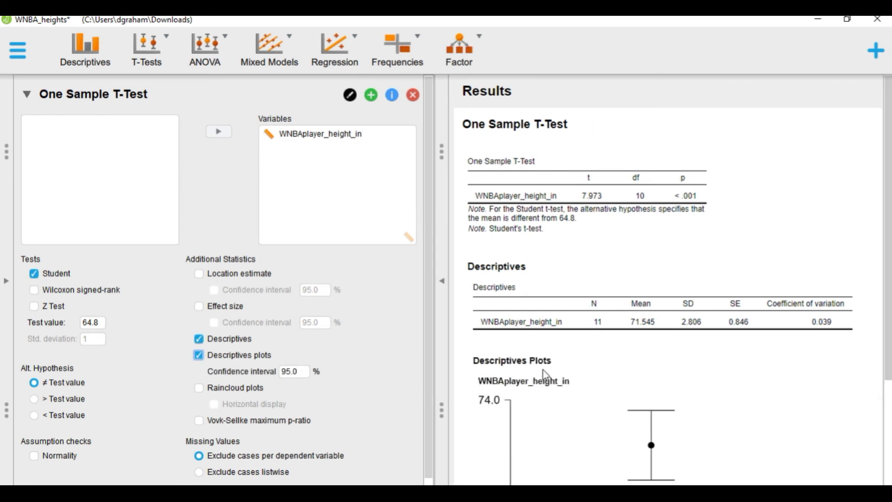
pyautogui.scroll(-3, 546, 376)
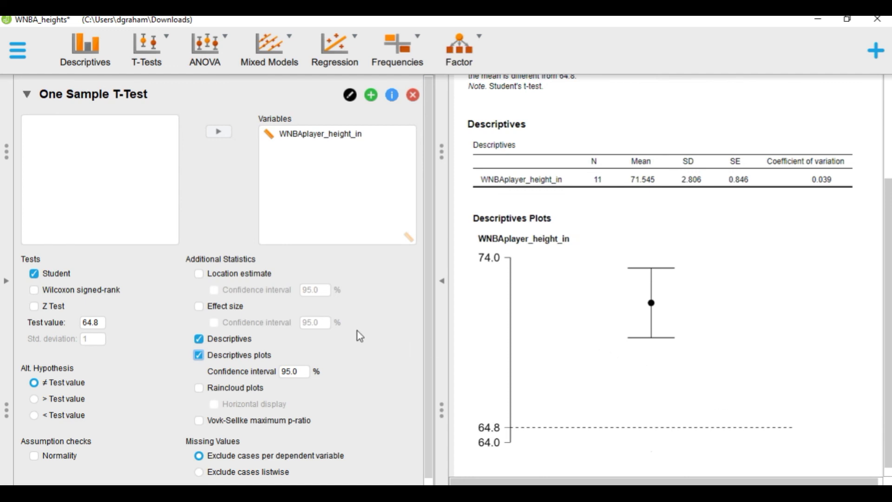
pyautogui.scroll(-1, 360, 334)
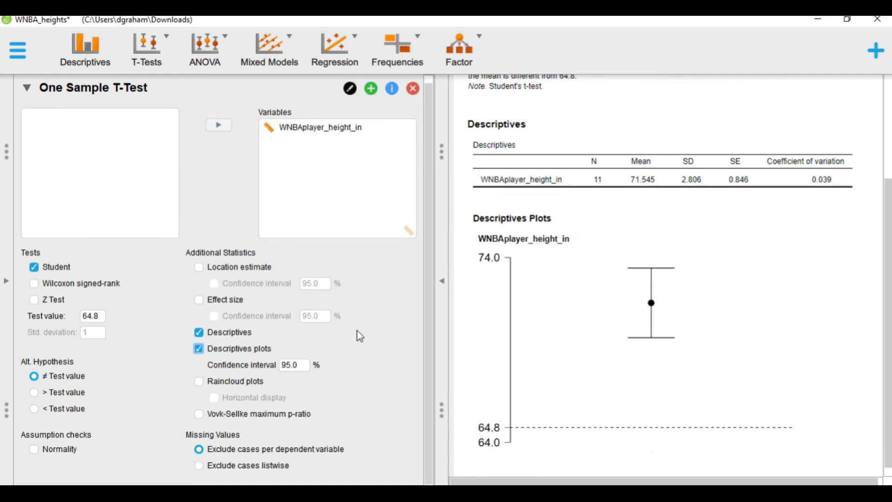
pyautogui.click(201, 301)
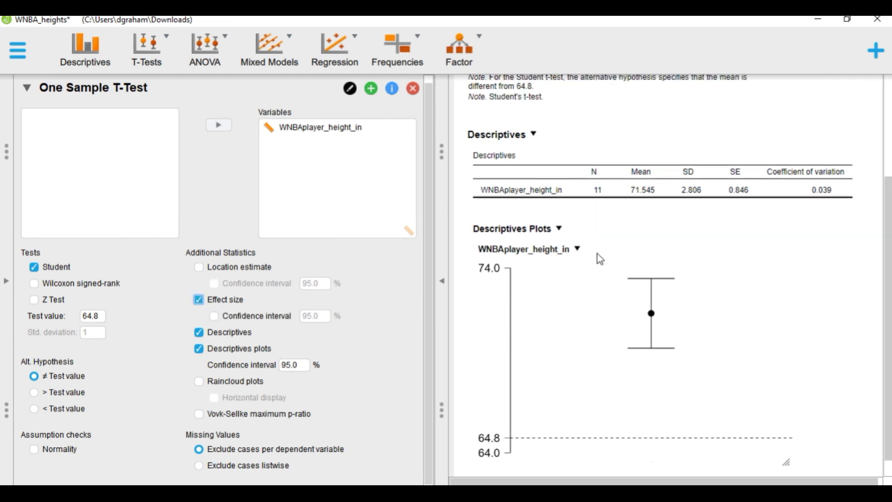
# - Scroll the results to review Cohen's d = 2.404 in the t-test table
pyautogui.scroll(1, 705, 217)
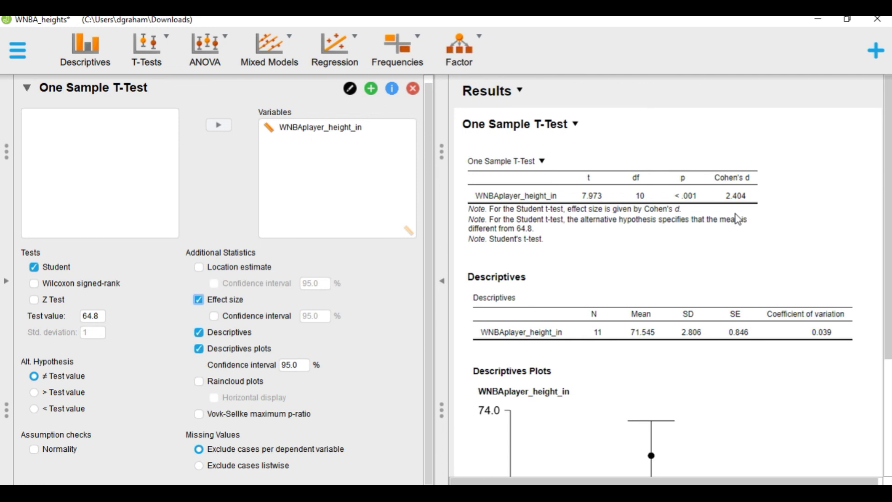
pyautogui.scroll(-3, 738, 219)
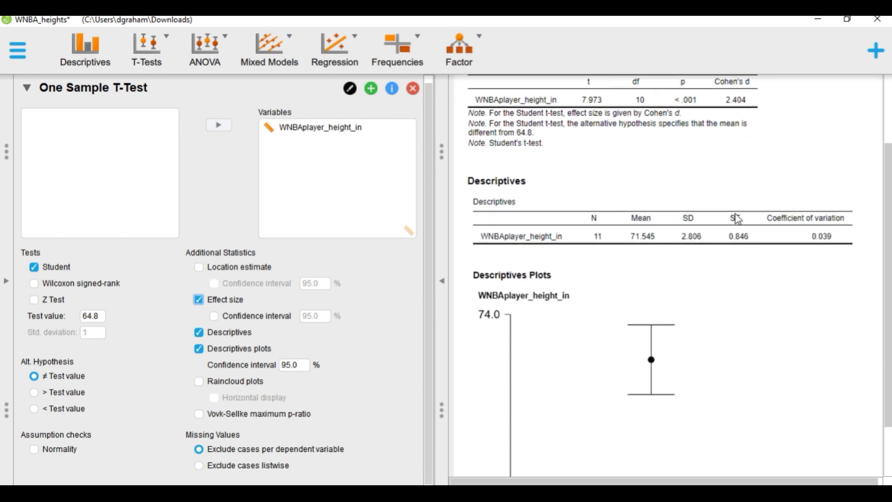
pyautogui.scroll(3, 737, 218)
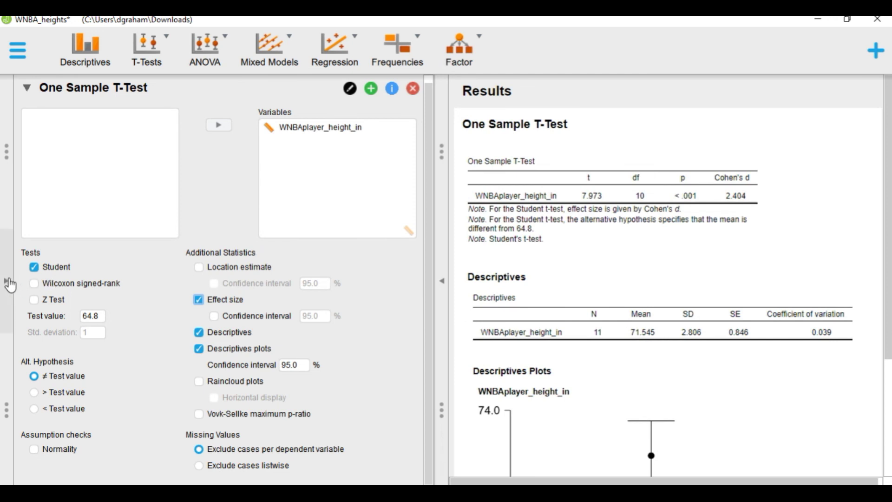
# - Show the data sheet and restore JASP to a half-width window beside the worksheet
pyautogui.click(9, 283)
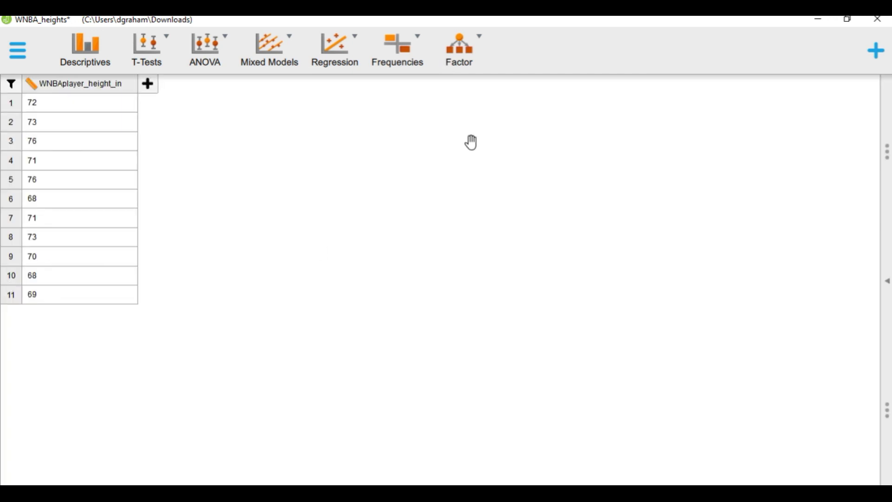
pyautogui.click(847, 22)
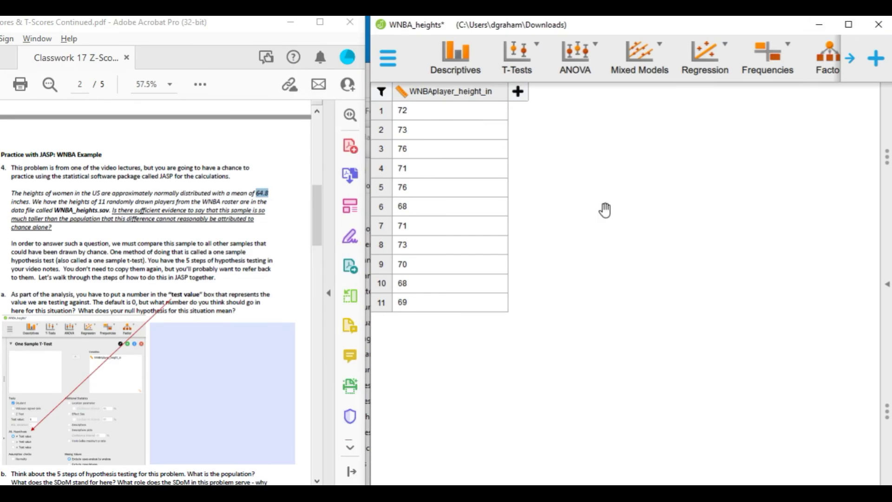